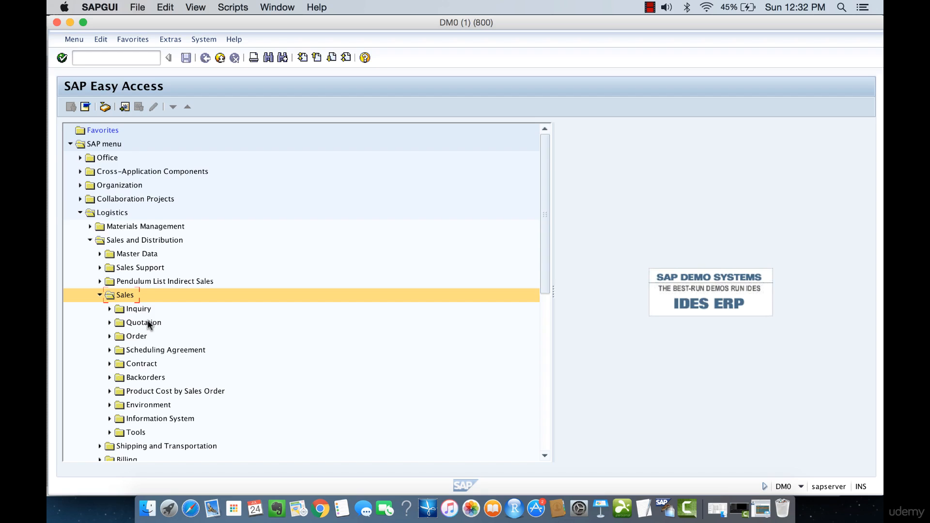
# Step: Start the VA11 - Create transaction for inquiries from the Sales and Distribution sales folder
pyautogui.click(136, 308)
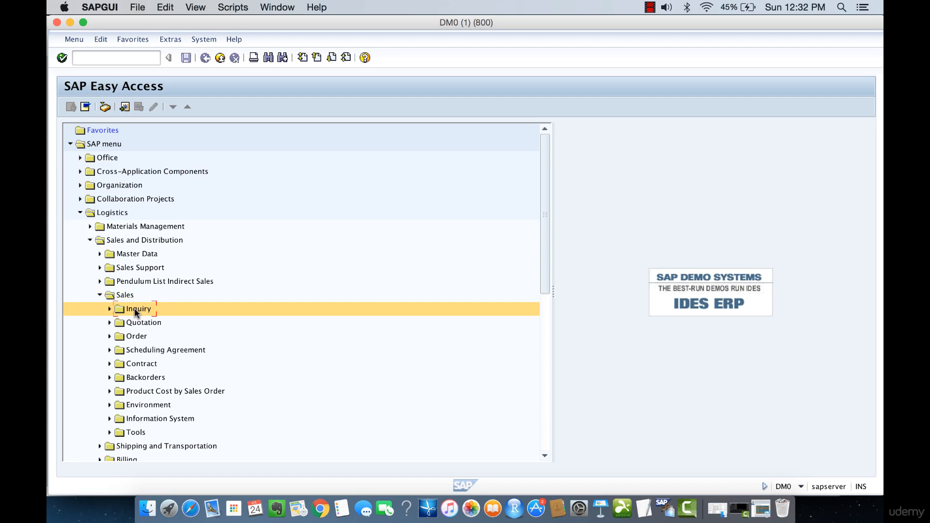
pyautogui.click(109, 308)
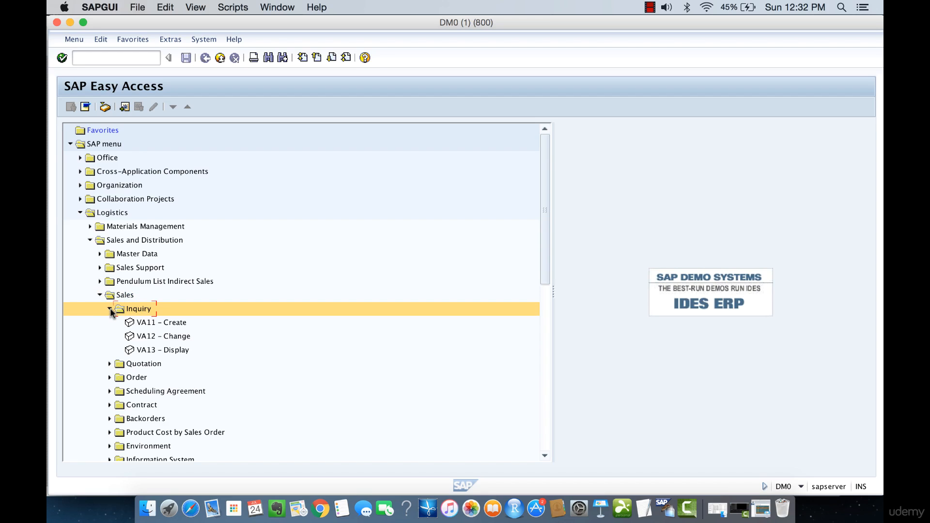
pyautogui.doubleClick(160, 322)
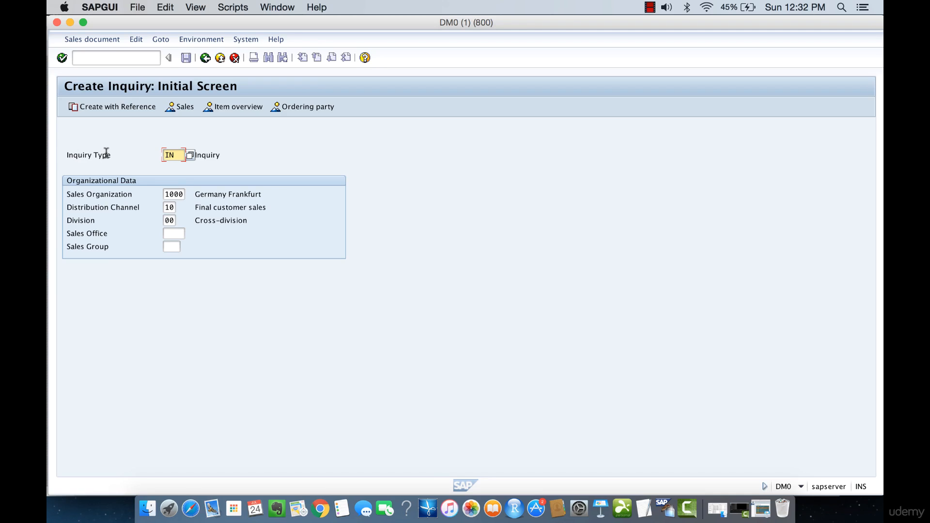
# Step: Choose inquiry type IN for sales organization 1000, distribution channel 10 and division 00, and continue to the inquiry's overview
pyautogui.moveTo(178, 154); pyautogui.dragTo(163, 155)
pyautogui.click(189, 155)
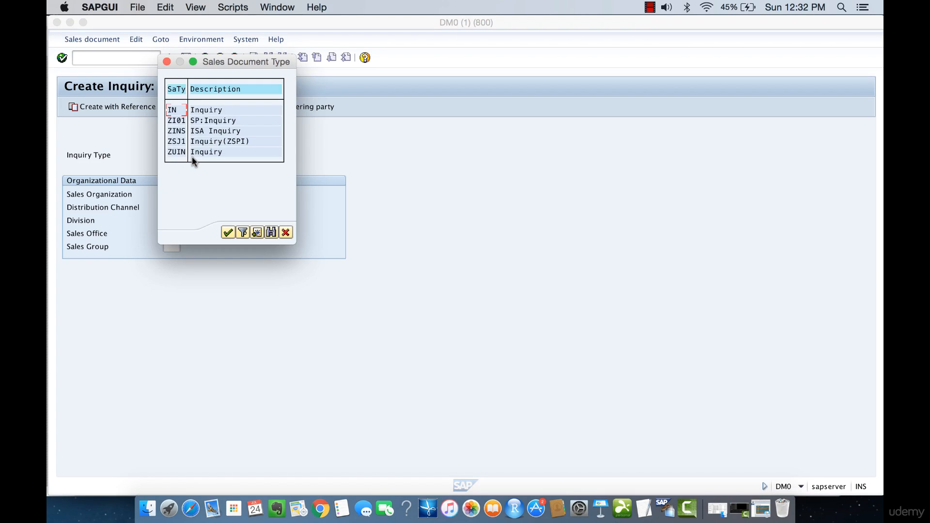
pyautogui.click(228, 233)
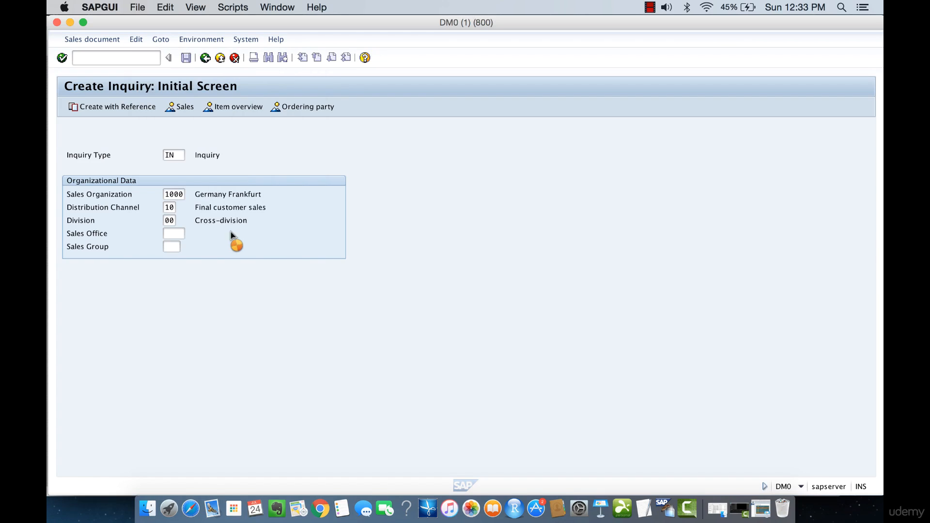
pyautogui.click(165, 194)
pyautogui.moveTo(166, 193); pyautogui.dragTo(173, 222)
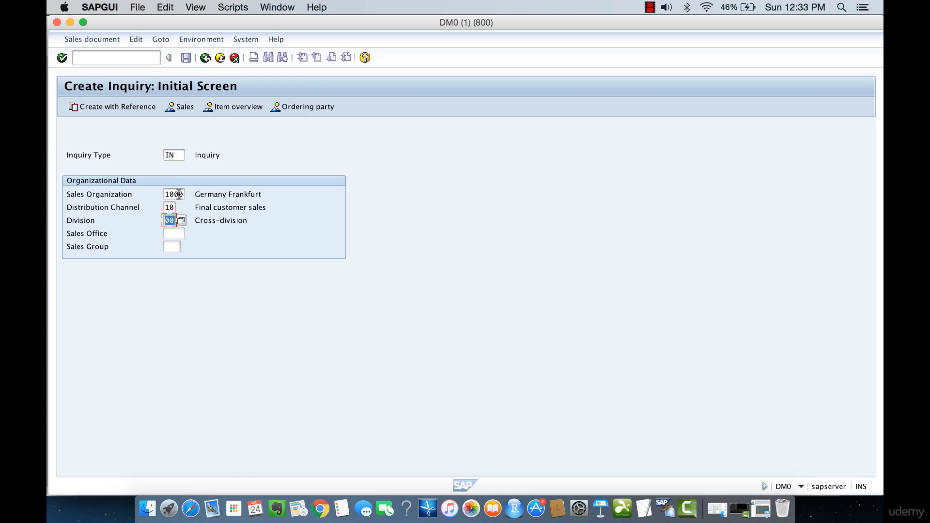
pyautogui.click(179, 111)
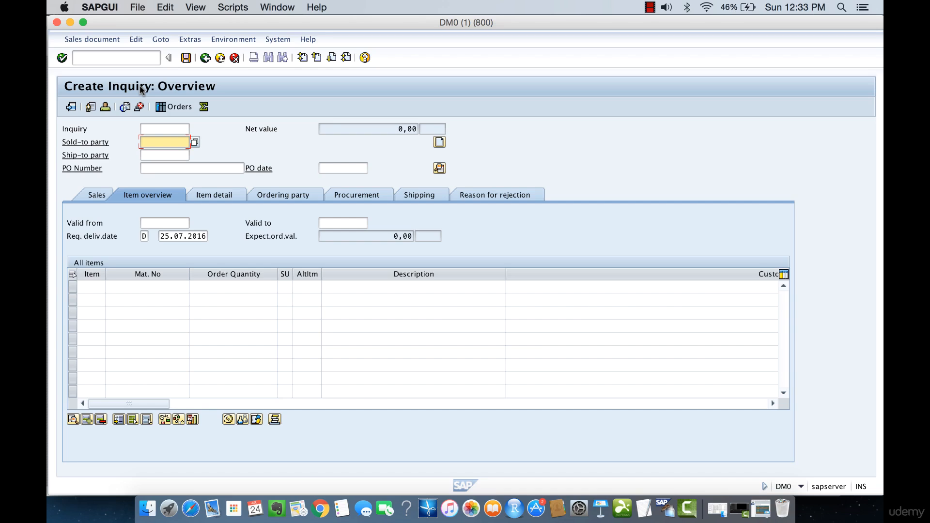
# Step: Check the document number range allowed for inquiries and enter a sales document number from that range for this inquiry
pyautogui.click(158, 129)
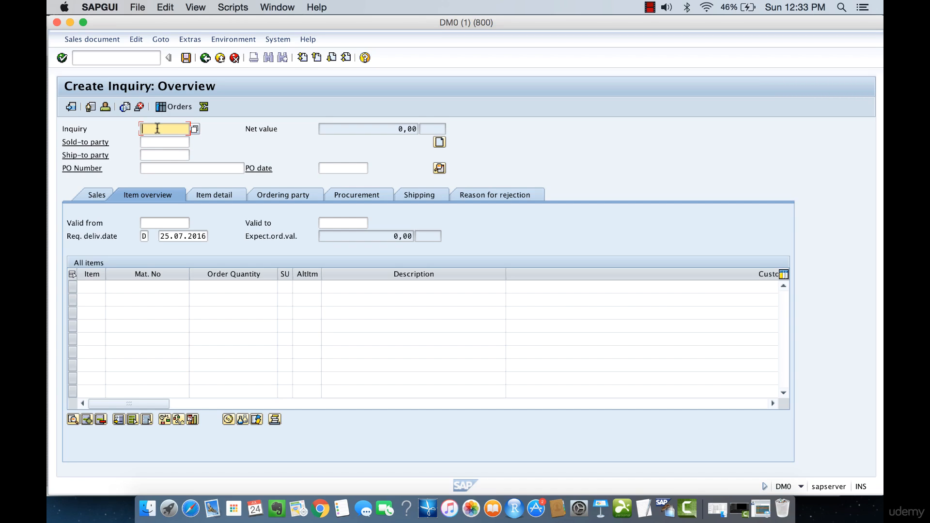
pyautogui.click(195, 129)
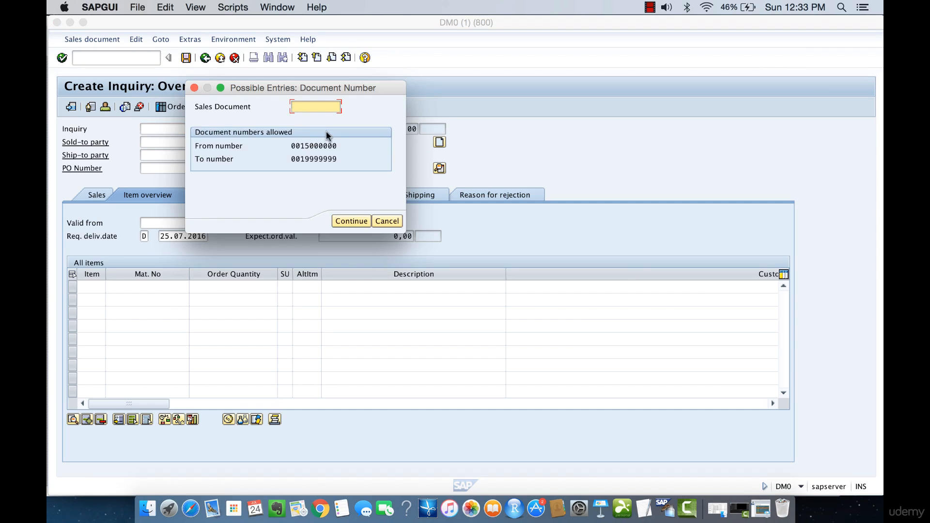
pyautogui.moveTo(338, 145); pyautogui.dragTo(302, 145)
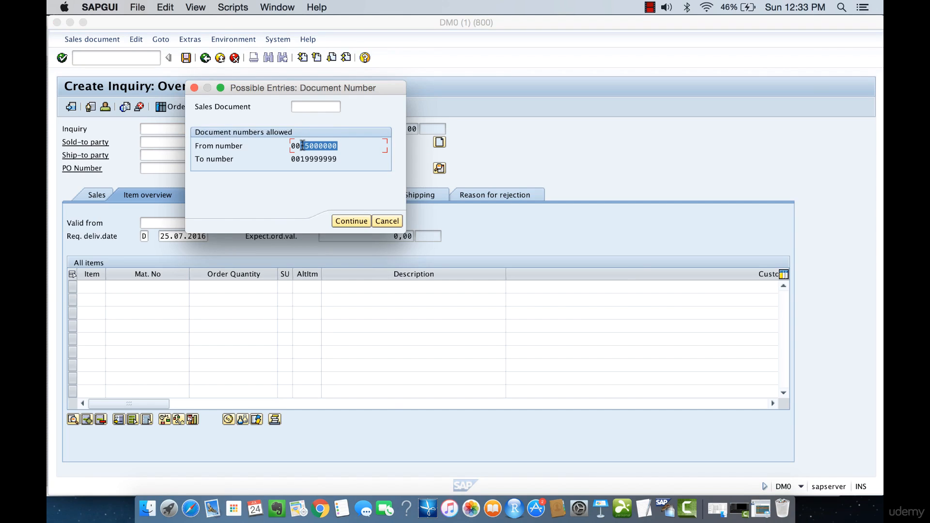
pyautogui.click(331, 105)
pyautogui.write('1500000')
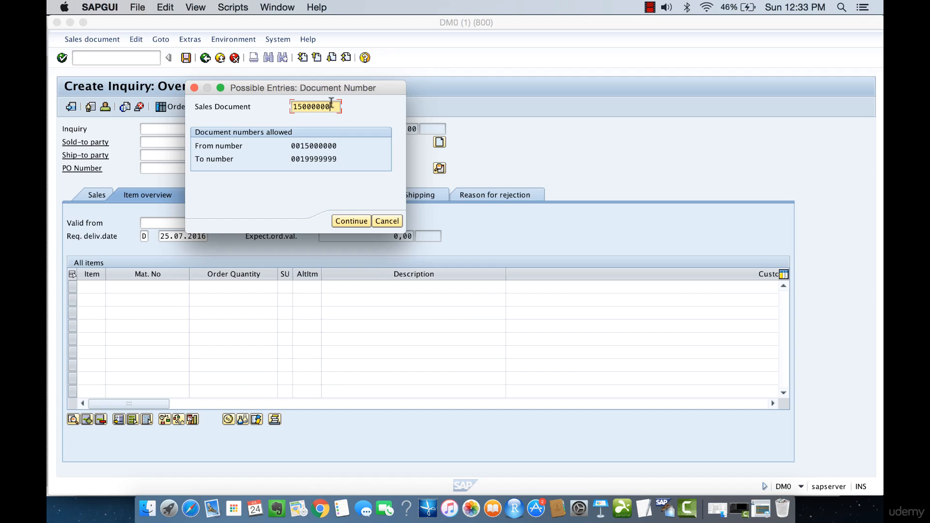
pyautogui.write('8')
pyautogui.press('Return')
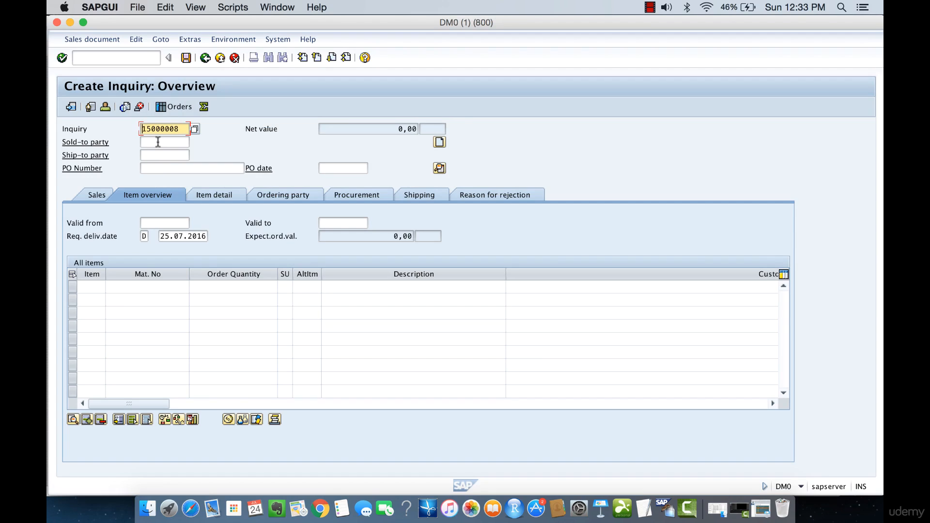
# Step: Enter the customer number as the sold-to party and copy it to the ship-to party
pyautogui.click(158, 142)
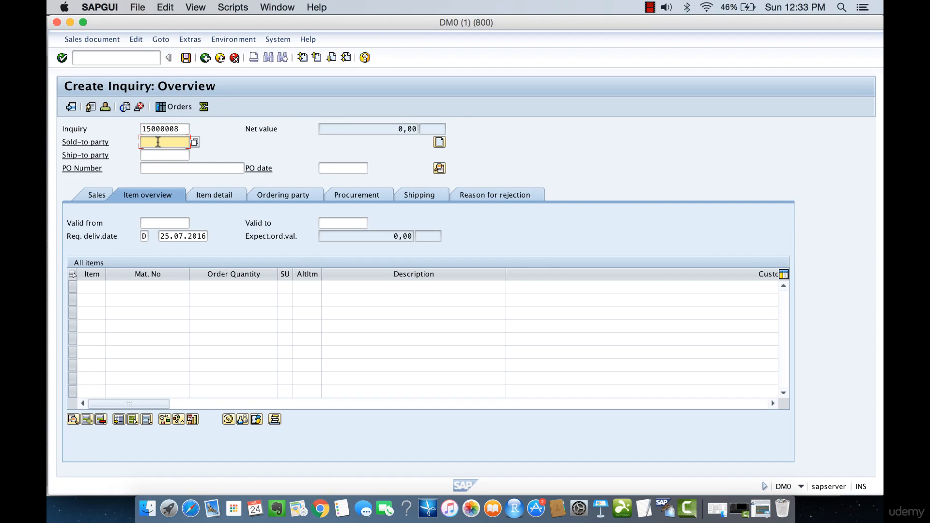
pyautogui.write('T-')
pyautogui.click(162, 154)
pyautogui.moveTo(181, 143); pyautogui.dragTo(136, 138)
pyautogui.press('super+c')
pyautogui.click(146, 156)
pyautogui.press('super+v')
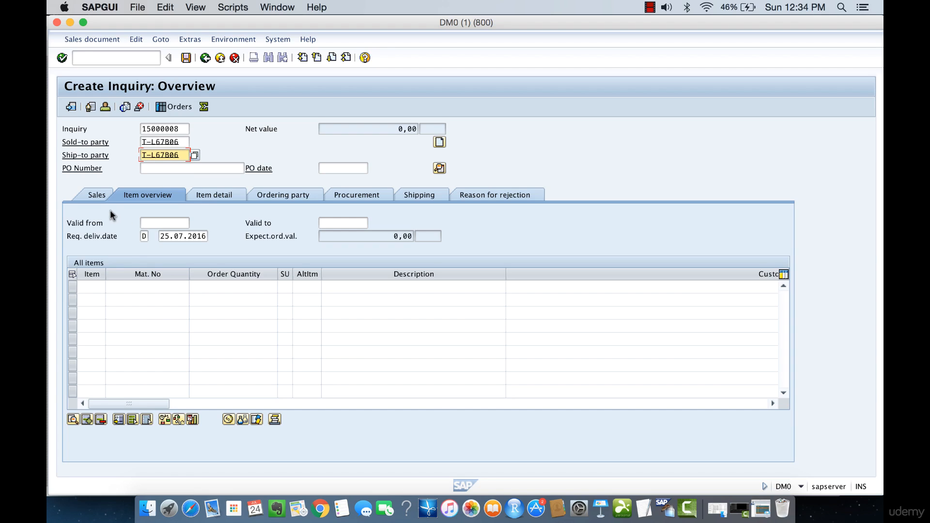
# Step: Add item 1 with material number R-1162 in the inquiry's sales view
pyautogui.click(95, 193)
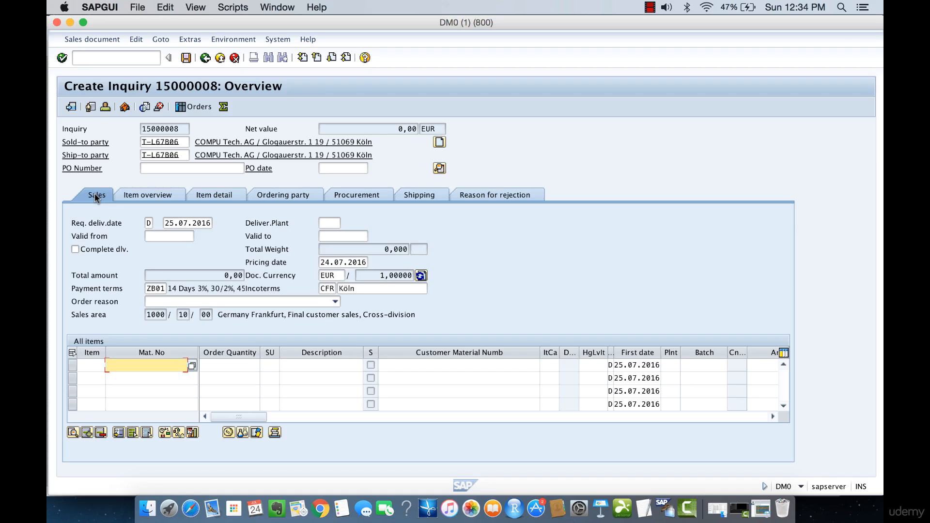
pyautogui.click(84, 222)
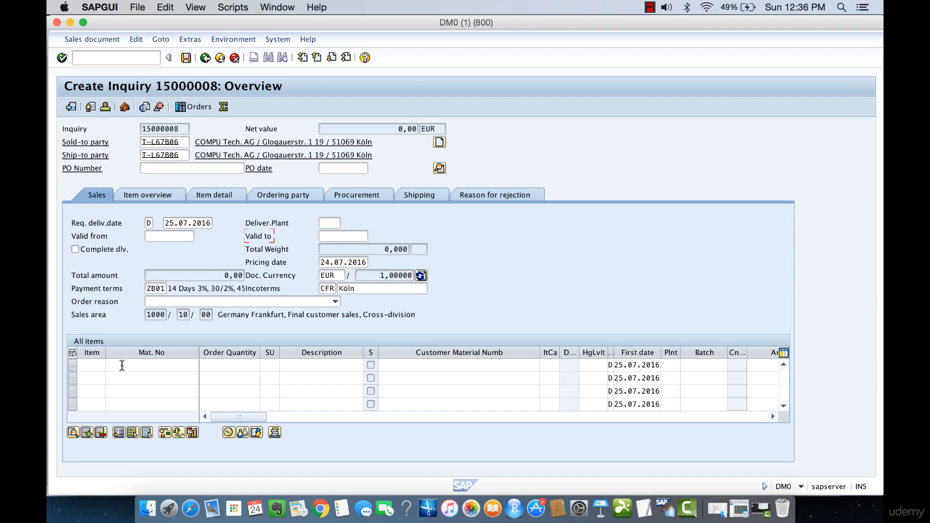
pyautogui.click(94, 367)
pyautogui.write('1')
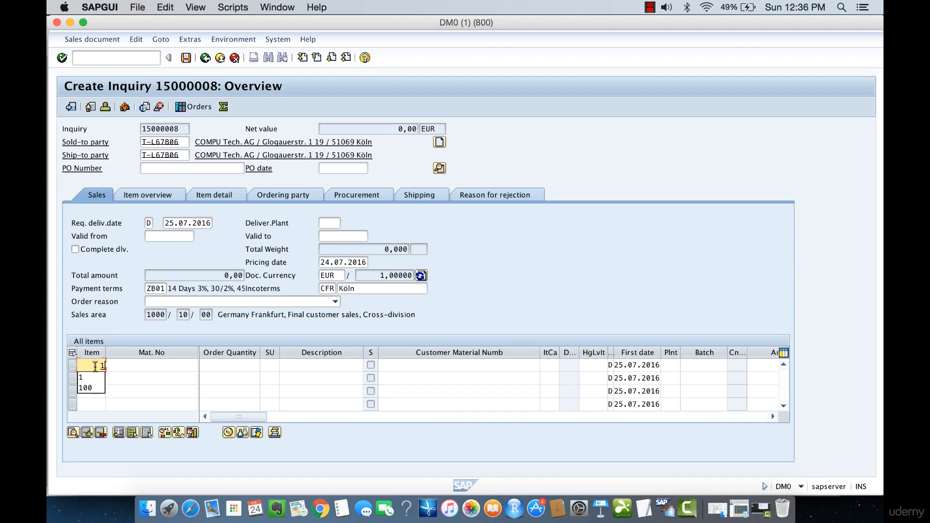
pyautogui.click(141, 365)
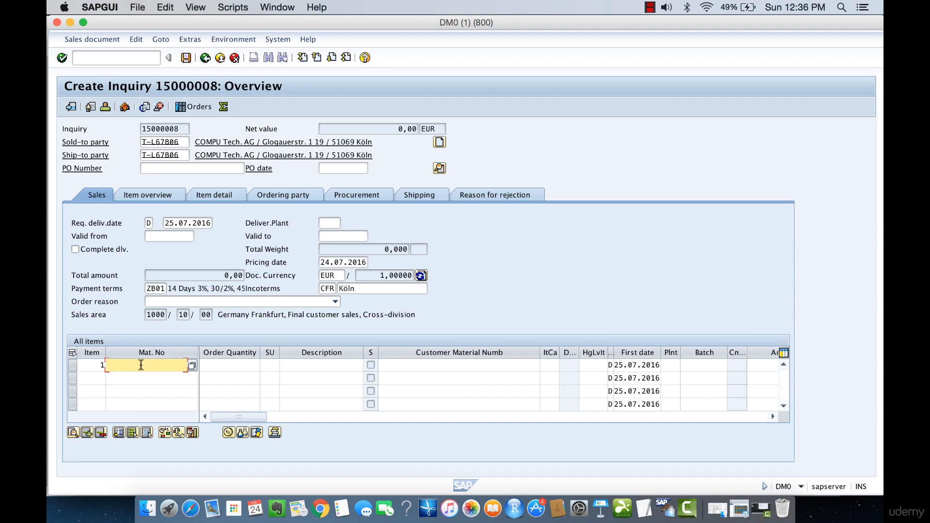
pyautogui.write('R-1162')
pyautogui.moveTo(136, 365); pyautogui.dragTo(105, 365)
# Step: Give item 1 an order quantity of 3000 and the description Memory Storage Dev
pyautogui.click(226, 364)
pyautogui.write('3000')
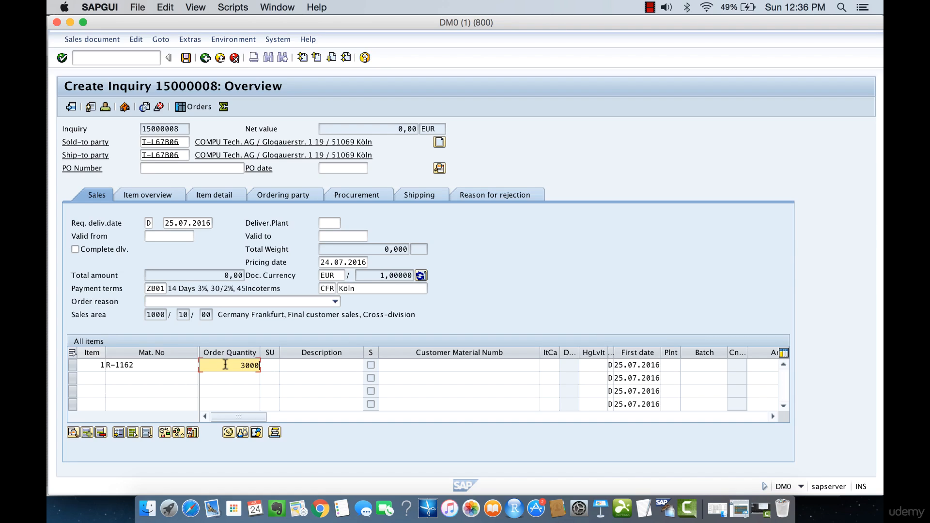
pyautogui.click(292, 364)
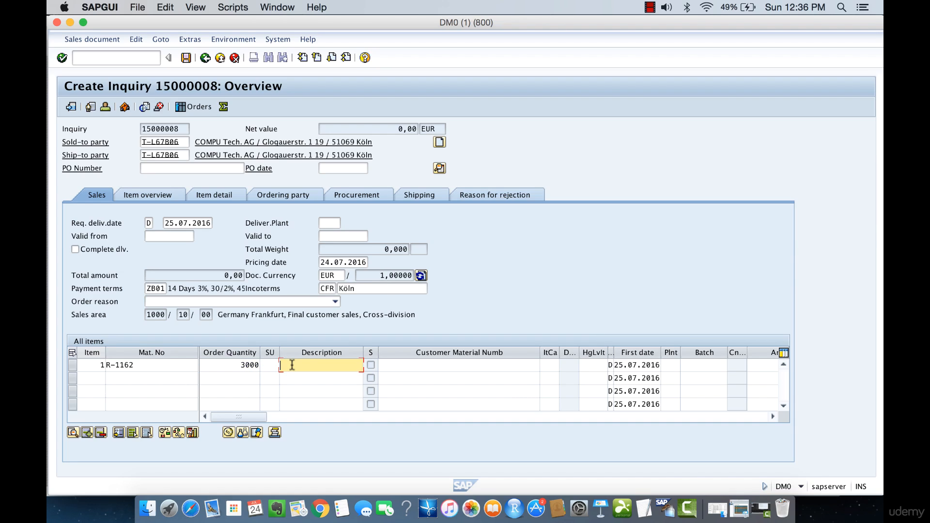
pyautogui.write('Memory Storage Dev.')
pyautogui.press('Return')
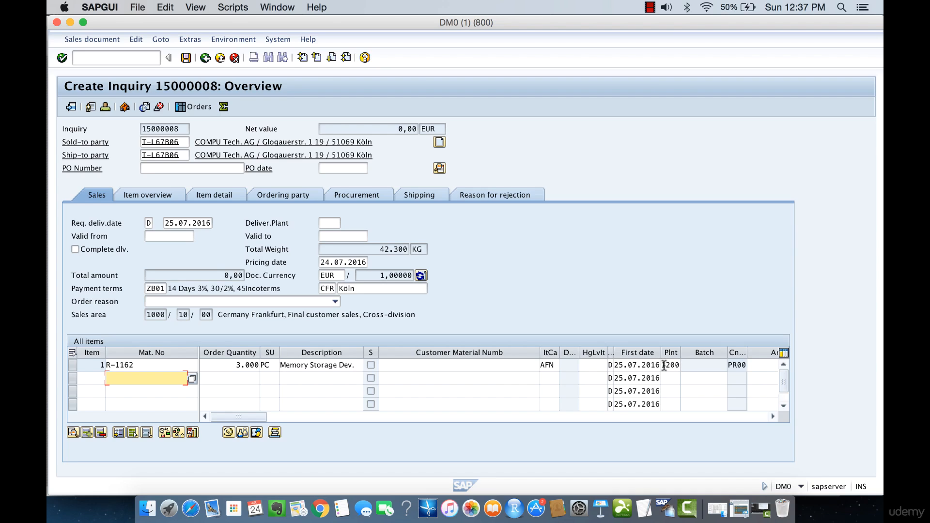
# Step: Examine item 1's plant, currency and remaining columns in the sales view, and its material and quantity in the item overview
pyautogui.moveTo(664, 364); pyautogui.dragTo(679, 363)
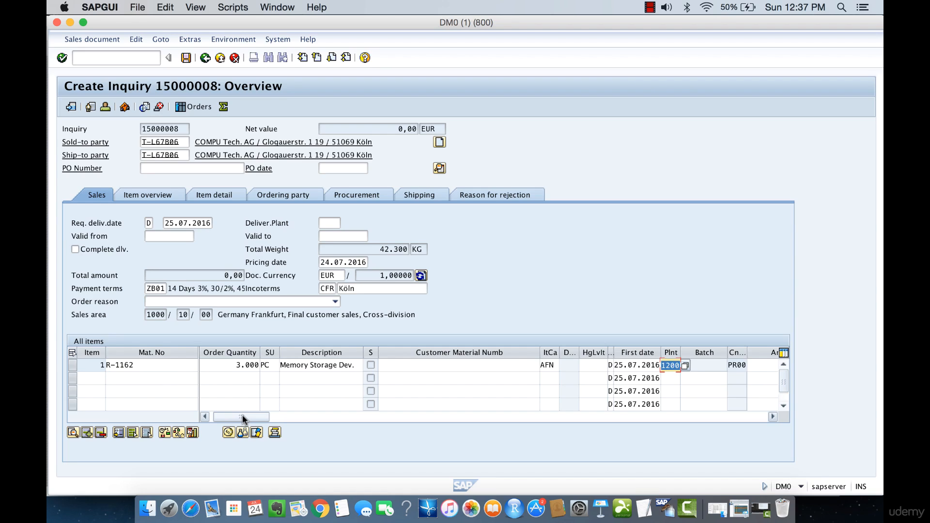
pyautogui.moveTo(246, 417); pyautogui.dragTo(269, 416)
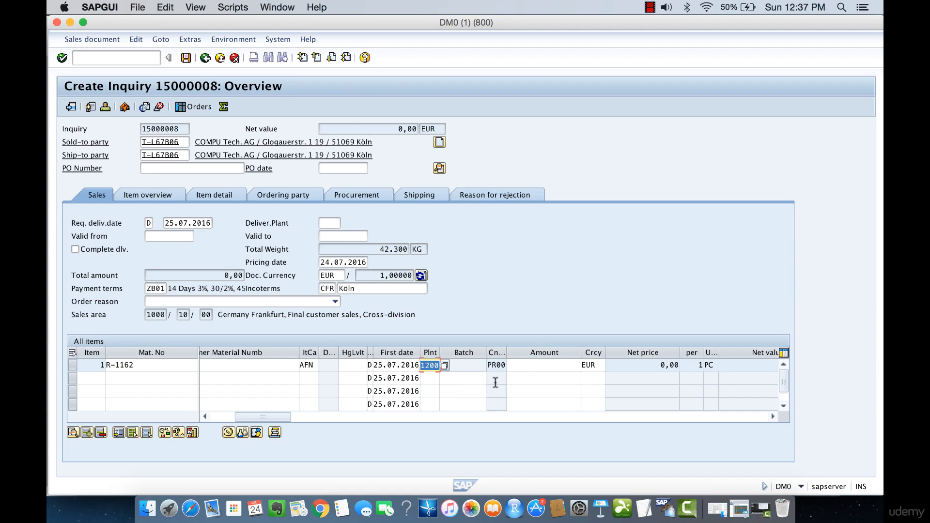
pyautogui.click(595, 366)
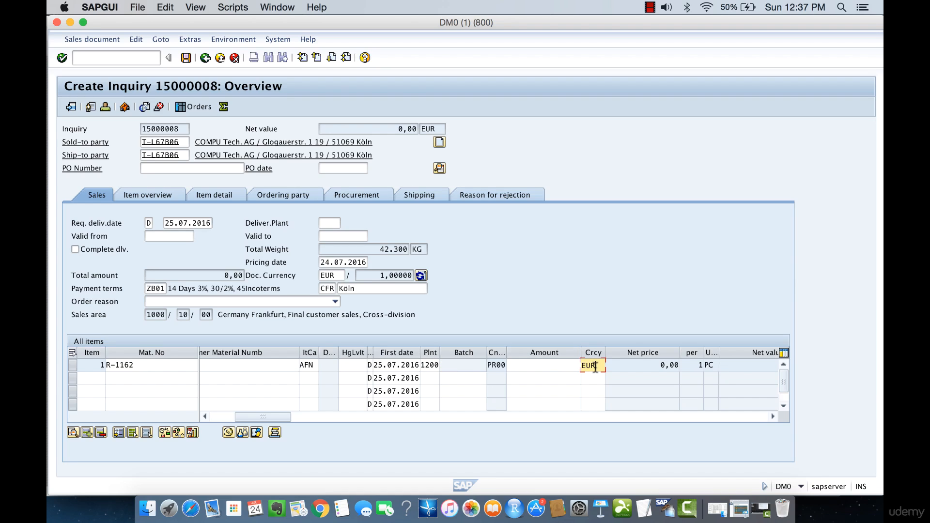
pyautogui.moveTo(274, 417); pyautogui.dragTo(365, 415)
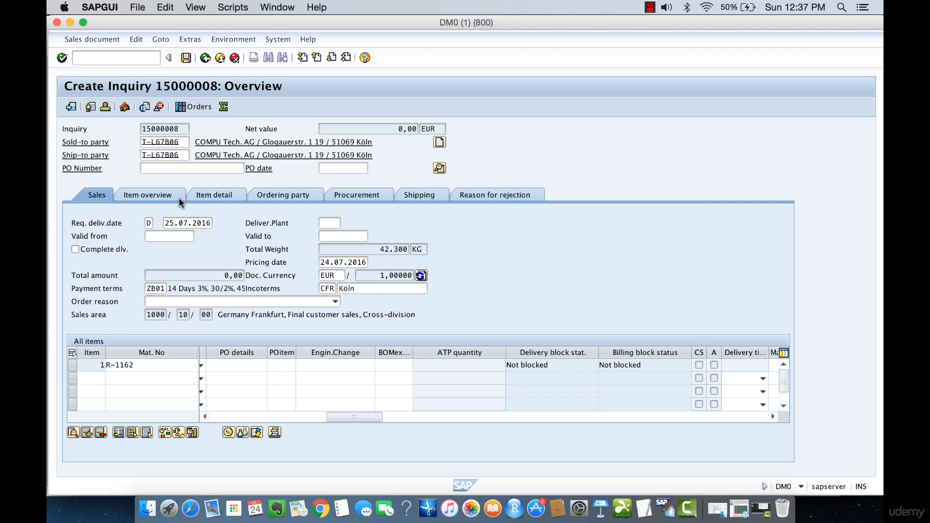
pyautogui.click(155, 198)
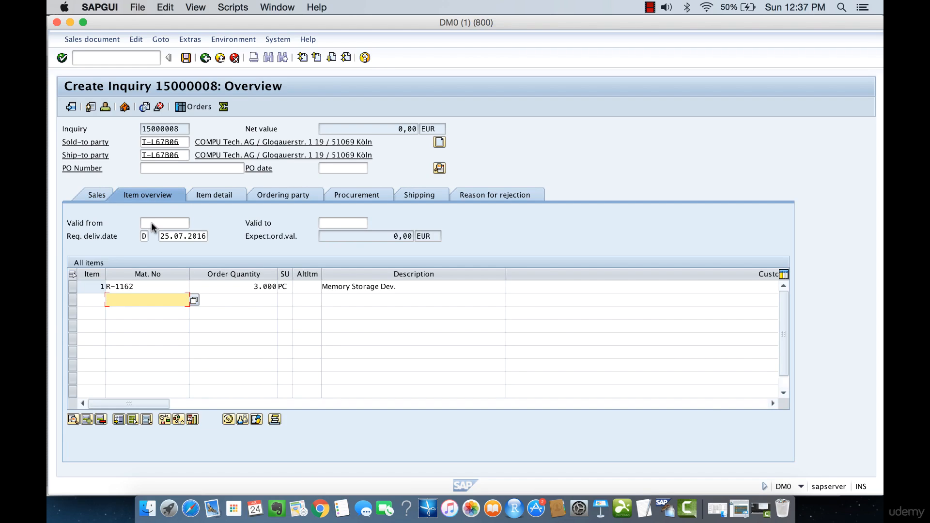
pyautogui.click(131, 286)
pyautogui.click(236, 286)
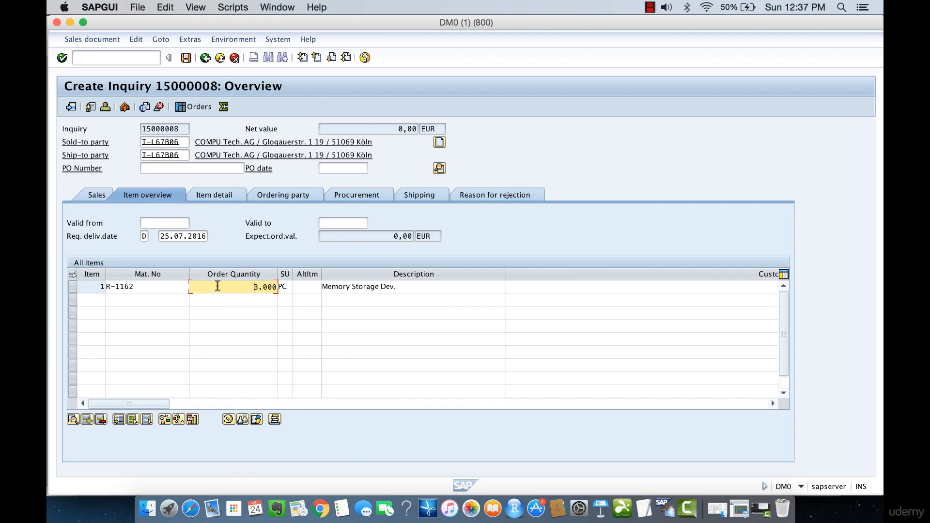
pyautogui.click(96, 300)
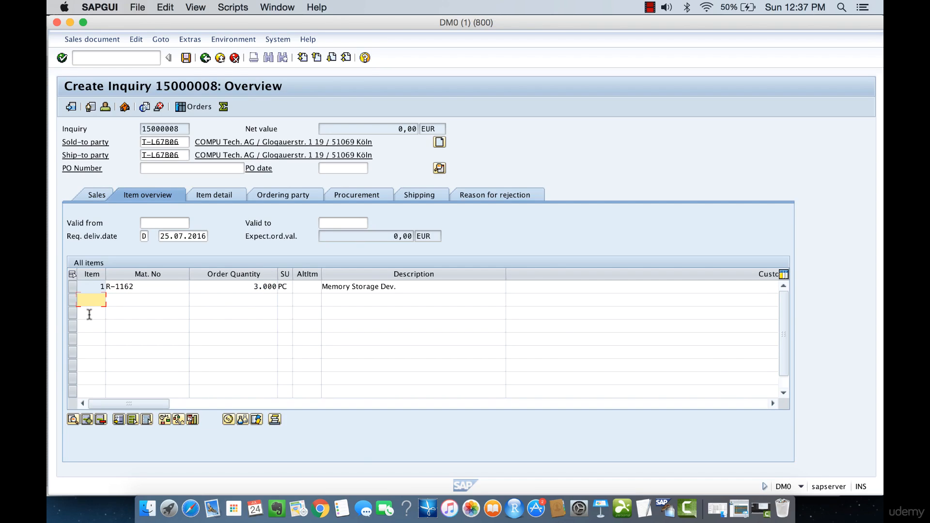
pyautogui.click(89, 313)
pyautogui.click(89, 197)
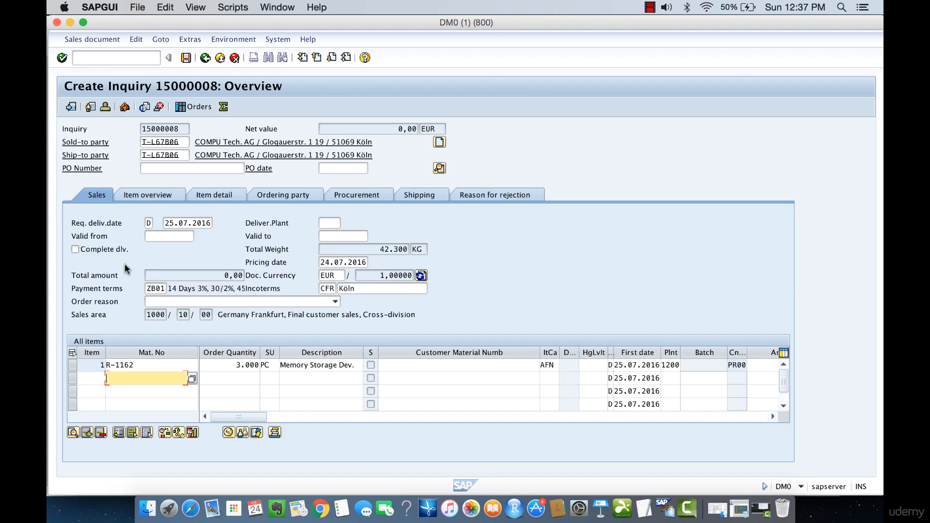
# Step: Review item 1's material data in the item detail, the ordering party data and the confirmed quantity under procurement
pyautogui.click(192, 199)
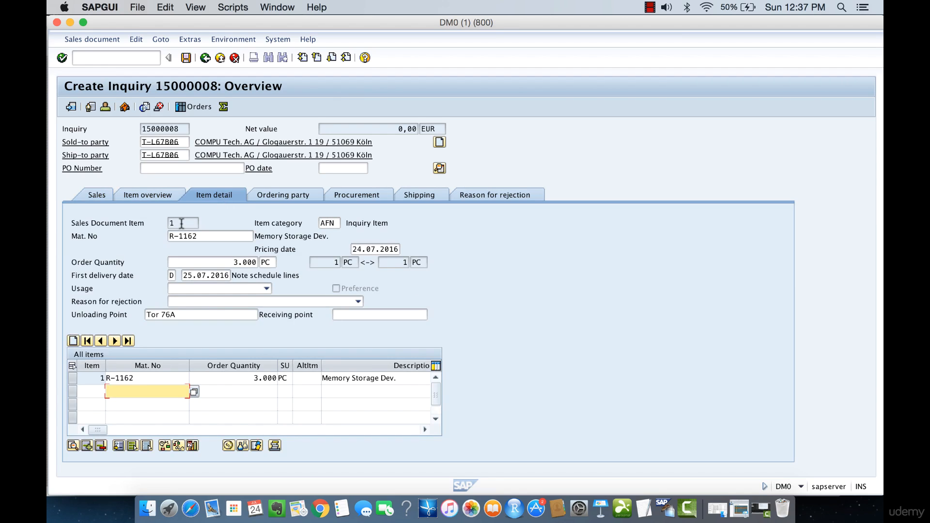
pyautogui.moveTo(206, 235); pyautogui.dragTo(170, 236)
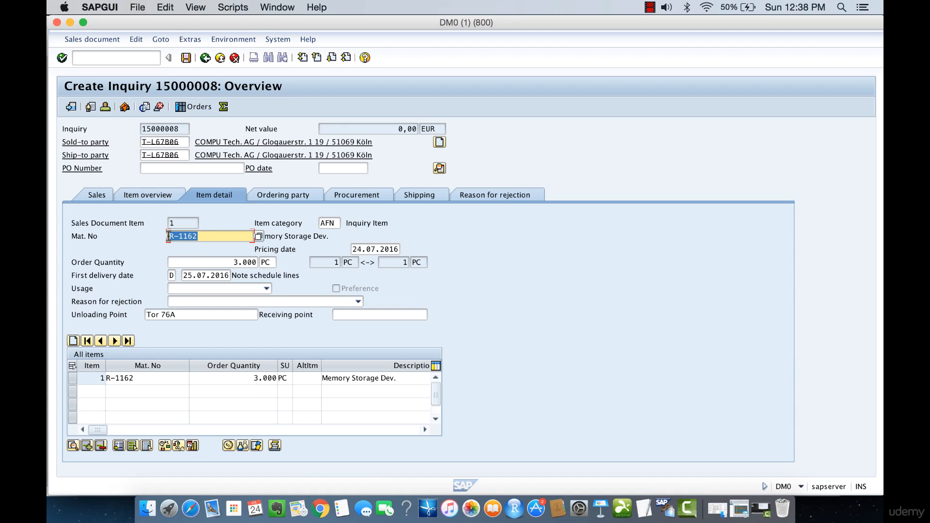
pyautogui.click(305, 236)
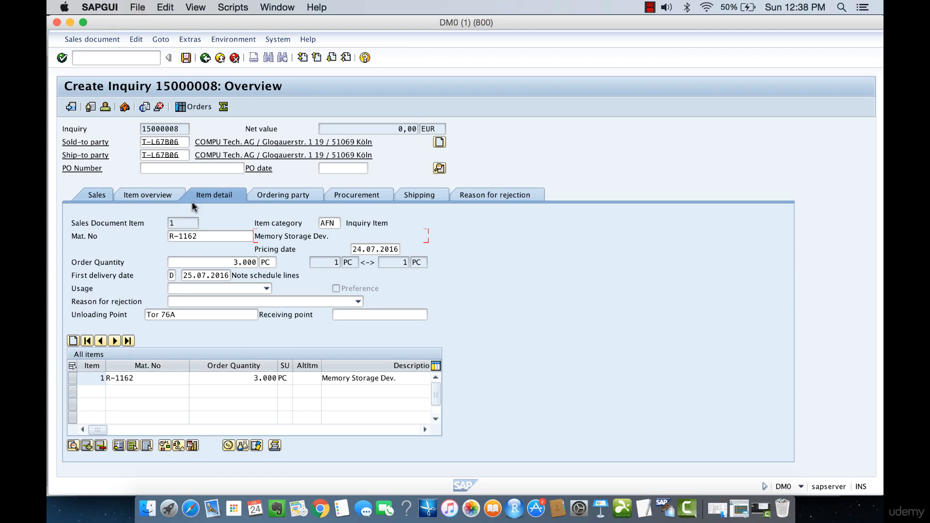
pyautogui.click(285, 195)
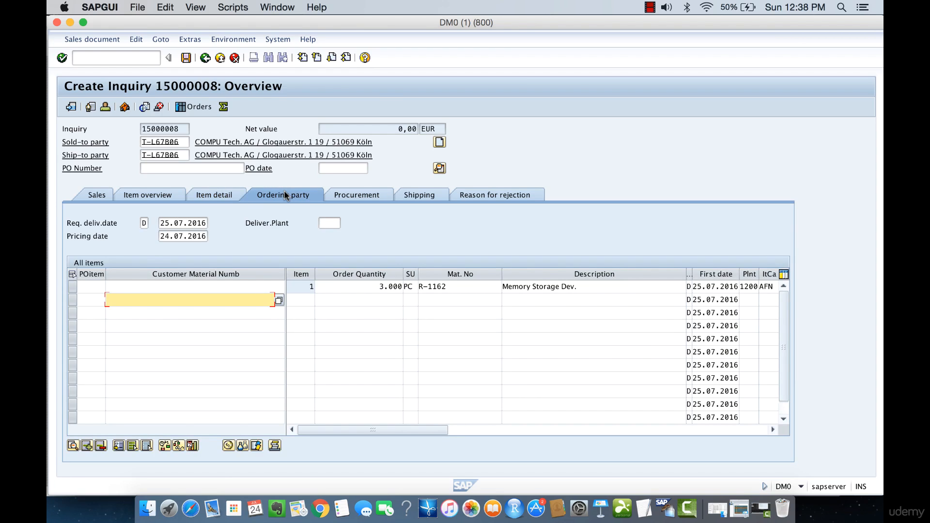
pyautogui.click(353, 194)
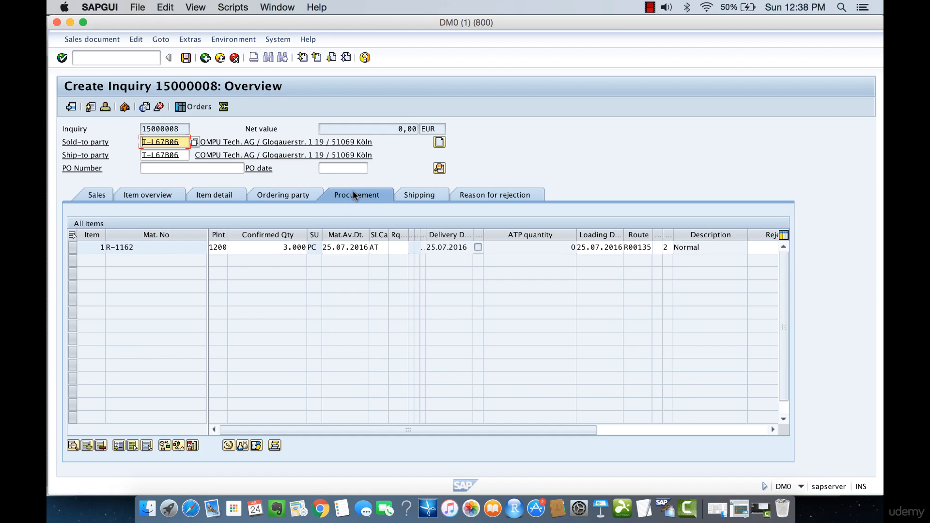
pyautogui.click(283, 247)
pyautogui.moveTo(283, 247); pyautogui.dragTo(299, 245)
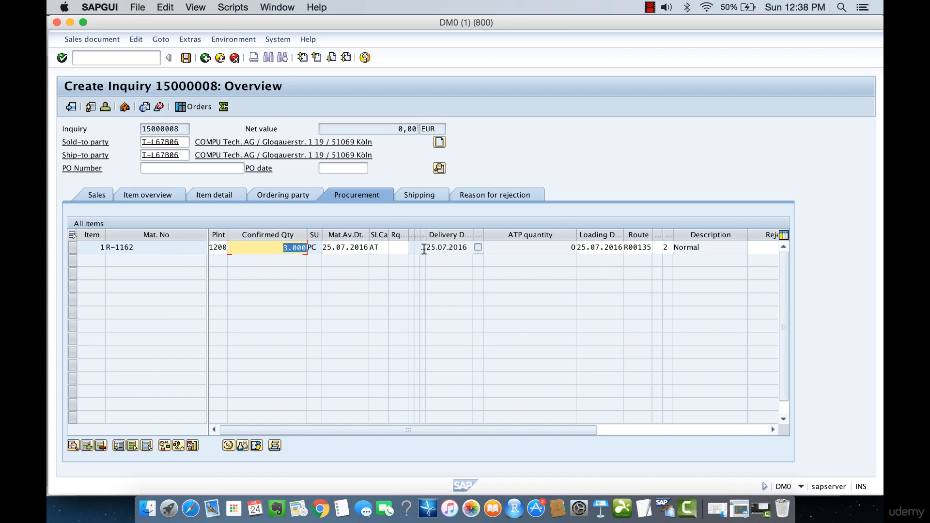
# Step: Review item 1's plant and shipping point in the inquiry's shipping data
pyautogui.click(420, 196)
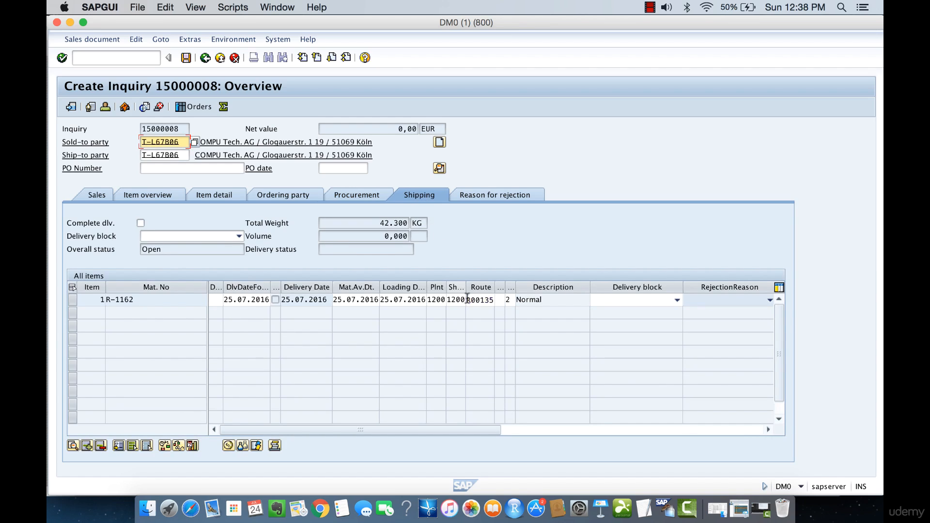
pyautogui.moveTo(468, 298); pyautogui.dragTo(446, 301)
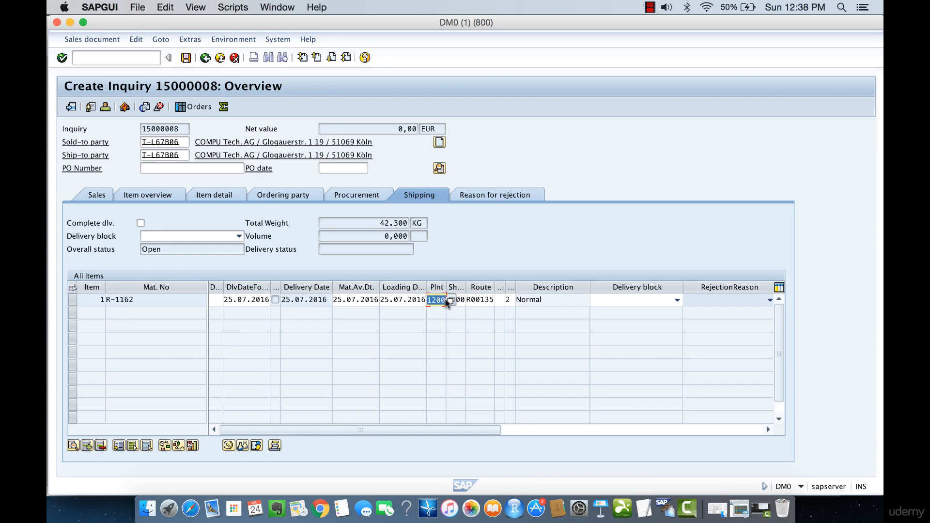
pyautogui.click(459, 300)
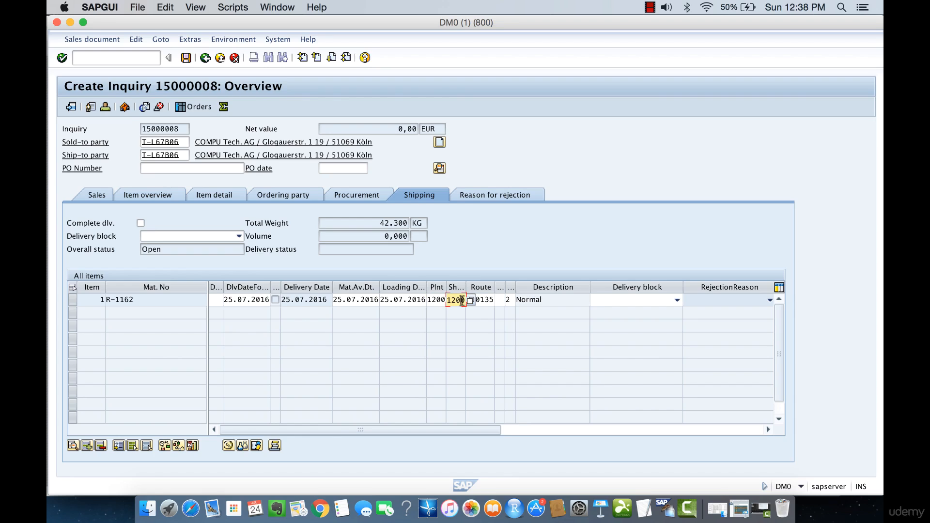
pyautogui.click(437, 300)
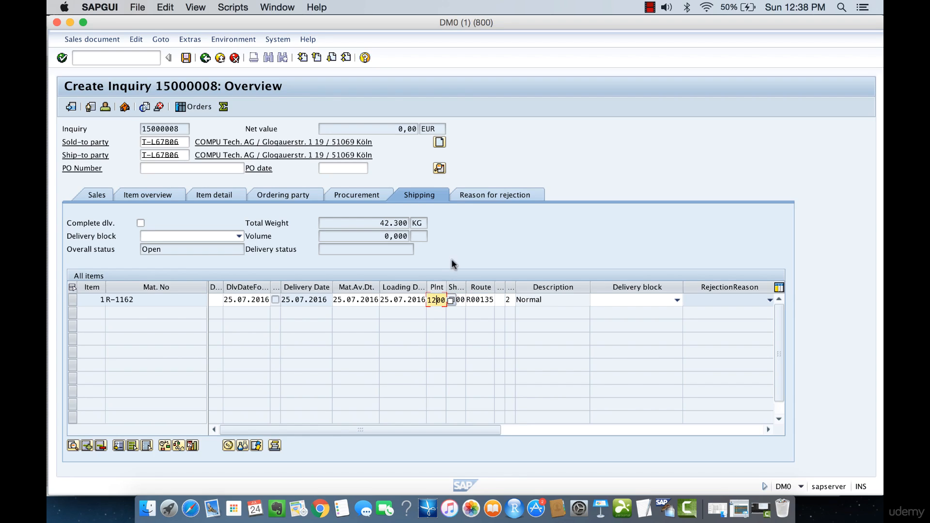
# Step: Examine the inquiry's rejection data and the list of available order reasons without selecting one
pyautogui.click(488, 193)
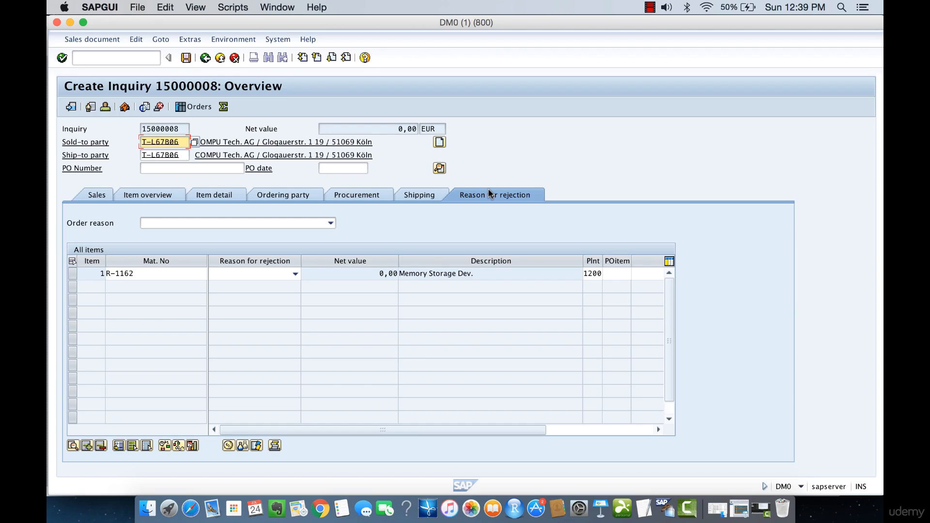
pyautogui.click(313, 223)
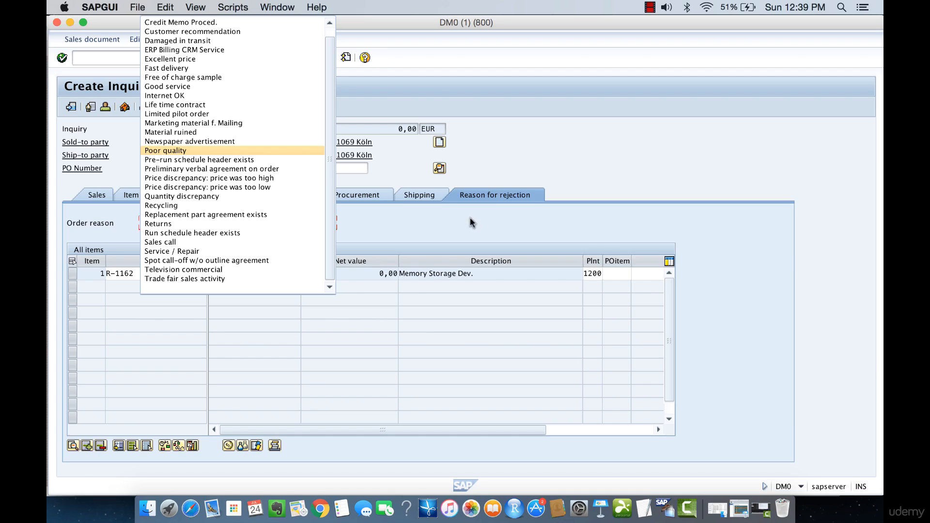
pyautogui.click(348, 222)
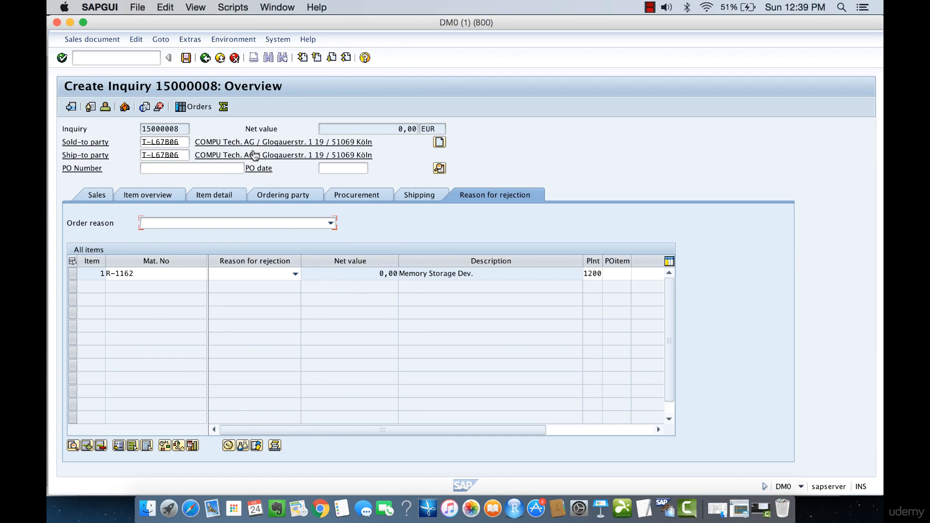
# Step: Save the inquiry and return to the SAP Easy Access menu
pyautogui.click(188, 58)
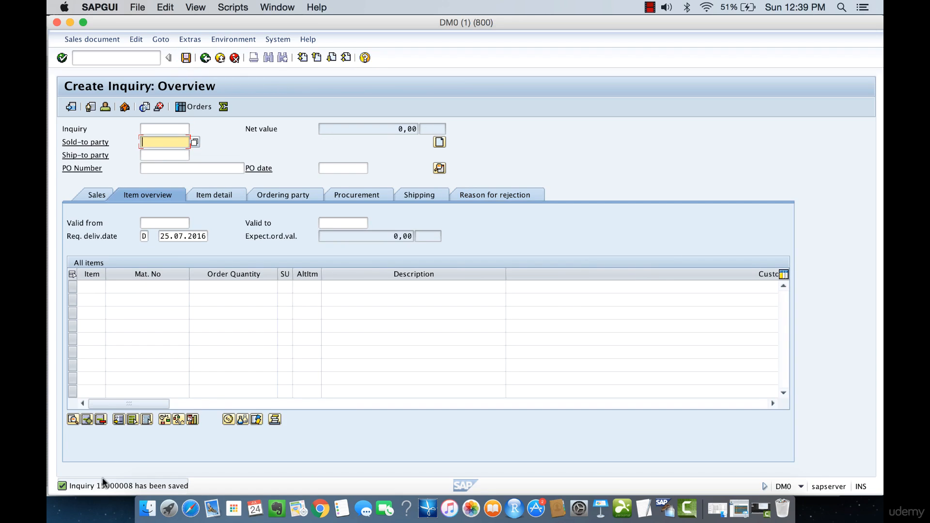
pyautogui.click(206, 57)
pyautogui.click(205, 57)
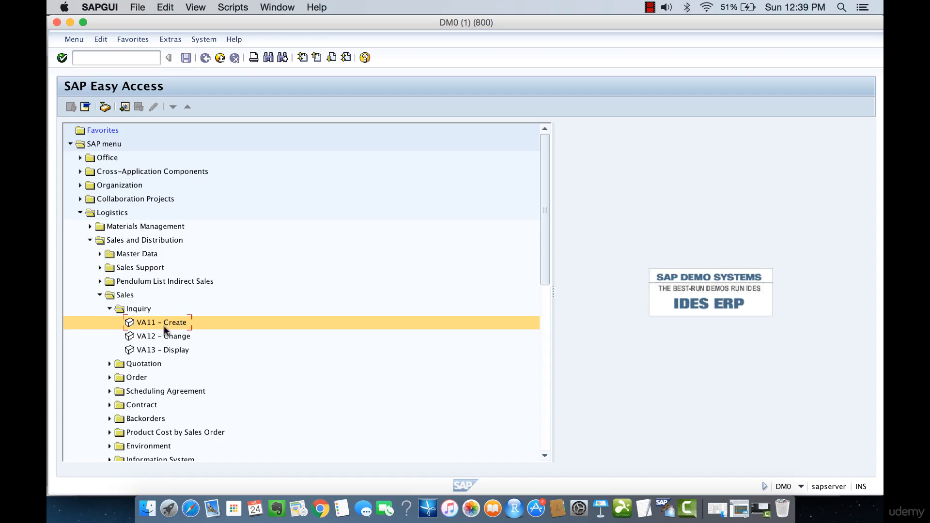
# Step: Display the saved inquiry with VA13 and check its number, sold-to and ship-to parties, and item 1's material and sales unit
pyautogui.doubleClick(160, 347)
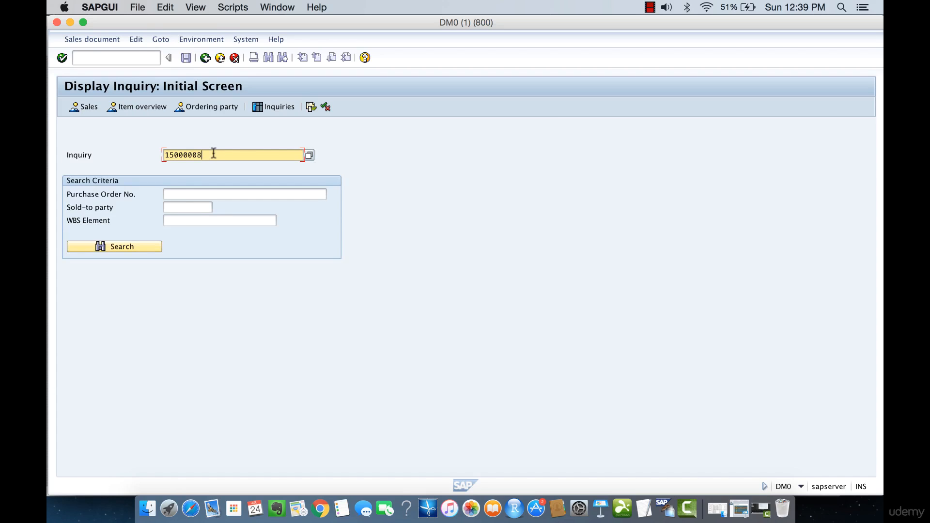
pyautogui.moveTo(211, 153); pyautogui.dragTo(163, 155)
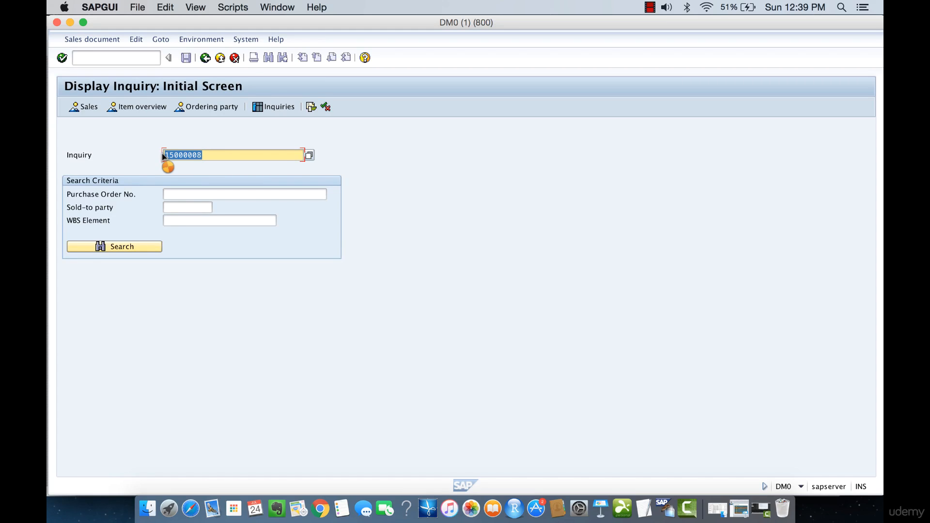
pyautogui.click(158, 129)
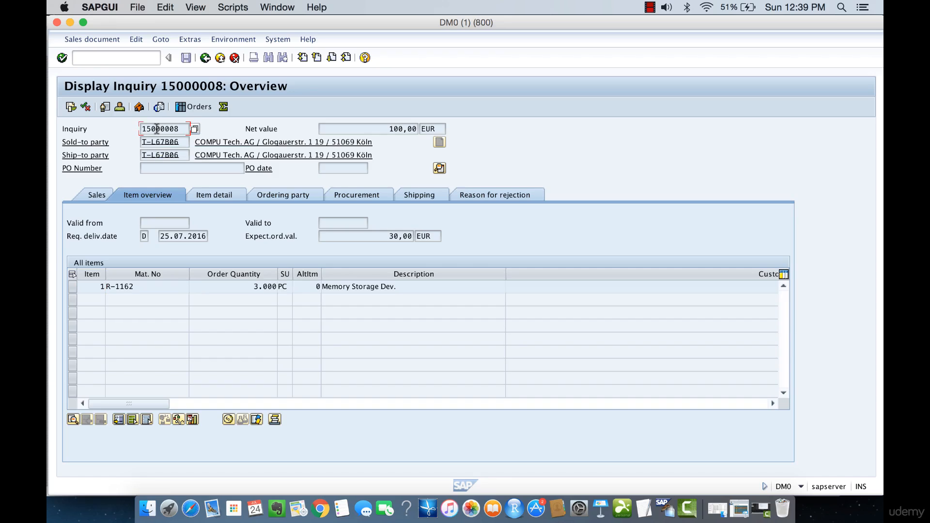
pyautogui.click(158, 142)
pyautogui.click(159, 155)
pyautogui.click(129, 288)
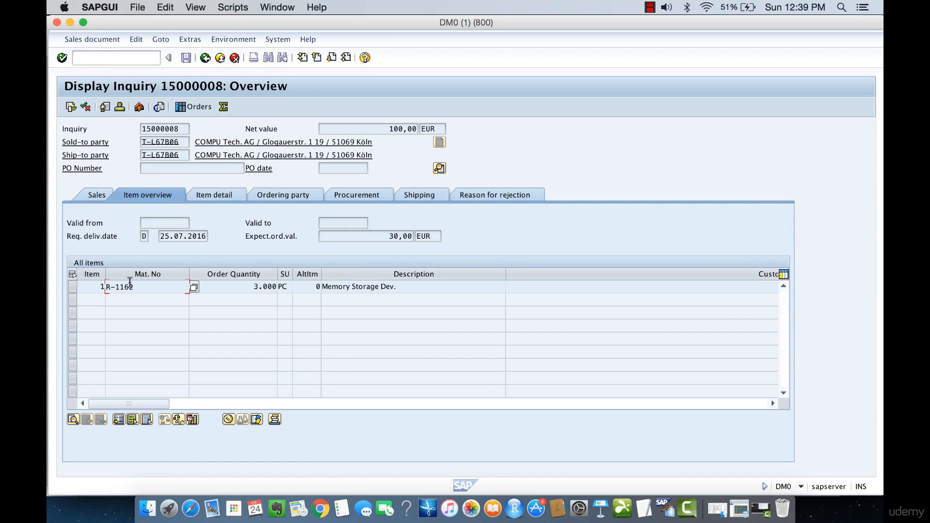
pyautogui.click(102, 286)
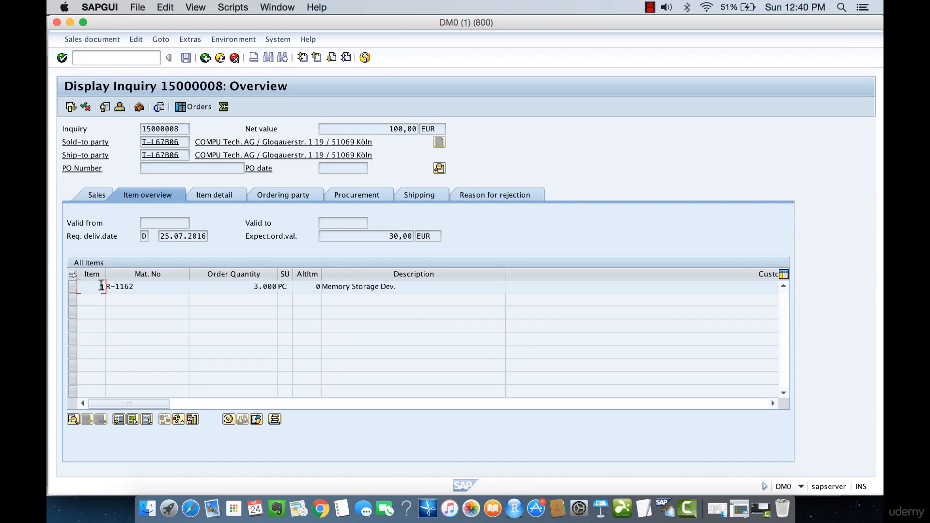
pyautogui.click(282, 287)
# Step: Review the displayed inquiry's number and item 1's material, order quantity, sales unit, alternative item and description
pyautogui.moveTo(185, 128); pyautogui.dragTo(138, 129)
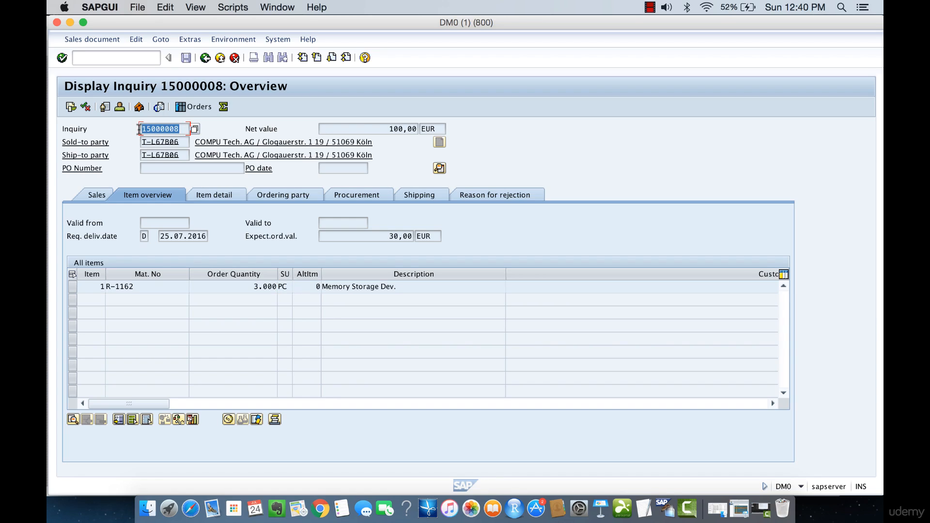
pyautogui.click(100, 290)
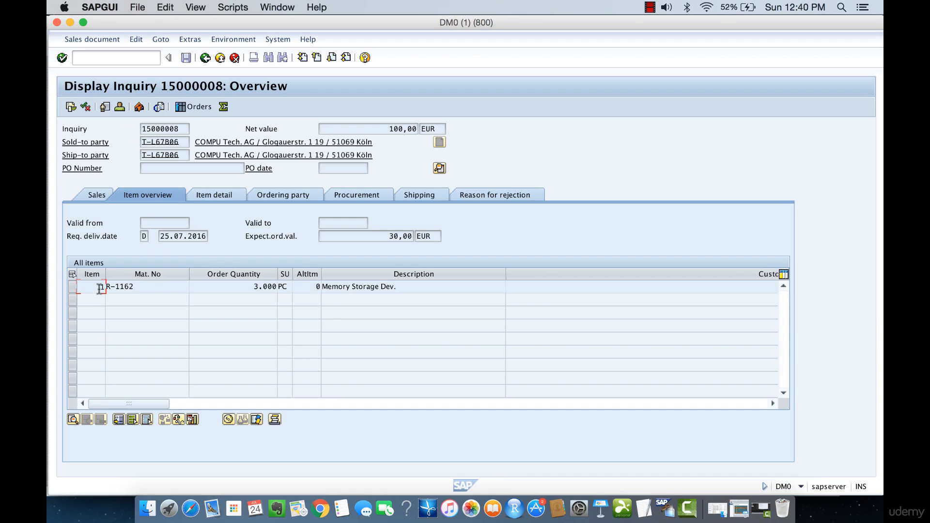
pyautogui.click(143, 289)
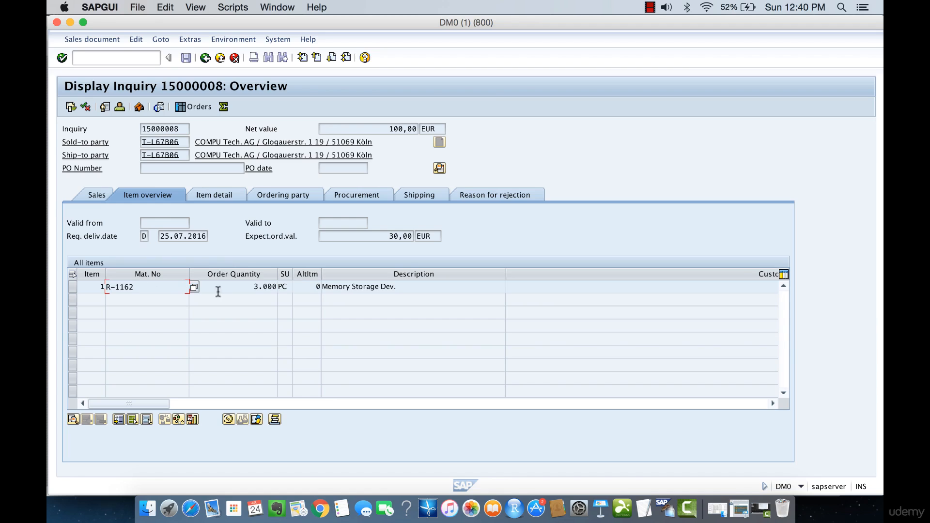
pyautogui.click(242, 291)
pyautogui.click(287, 286)
pyautogui.click(315, 286)
pyautogui.click(355, 287)
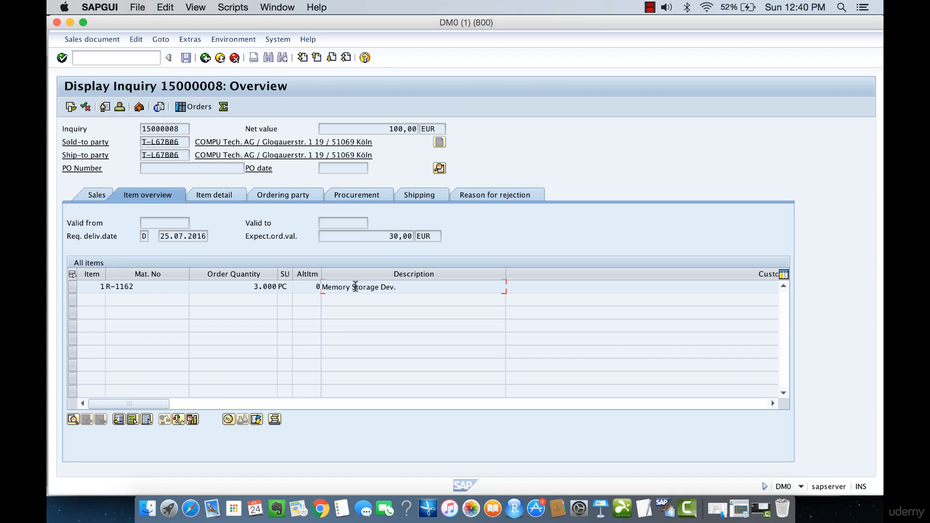